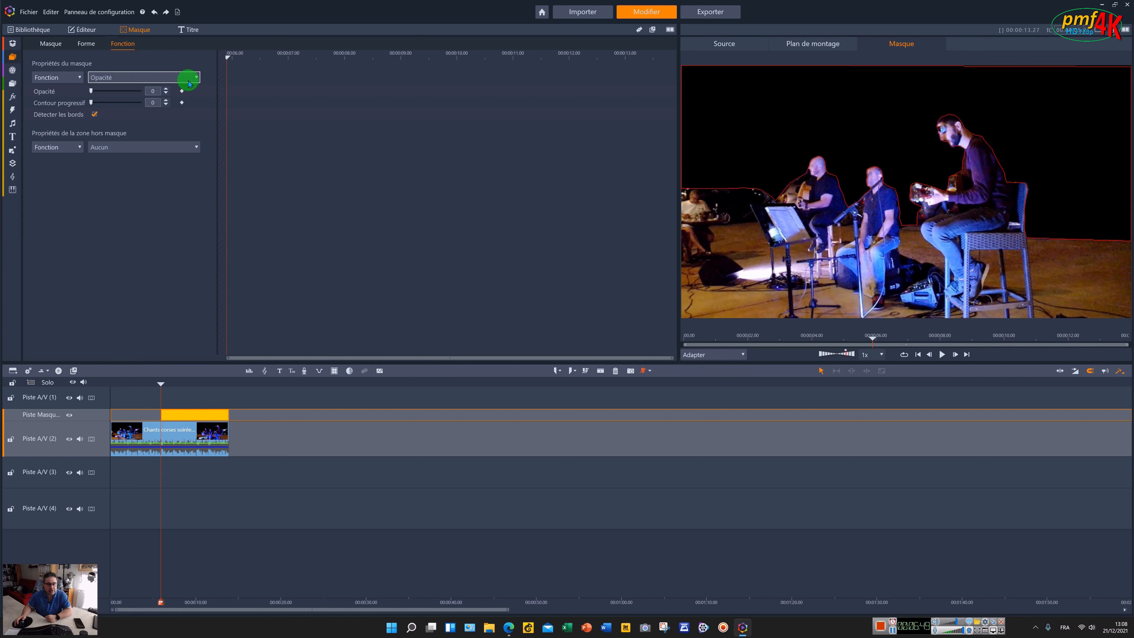
# Place Irvine Sunset.jpg from the library's Images folder on track A/V (3), aligned beneath the yellow mask segment
pyautogui.click(12, 57)
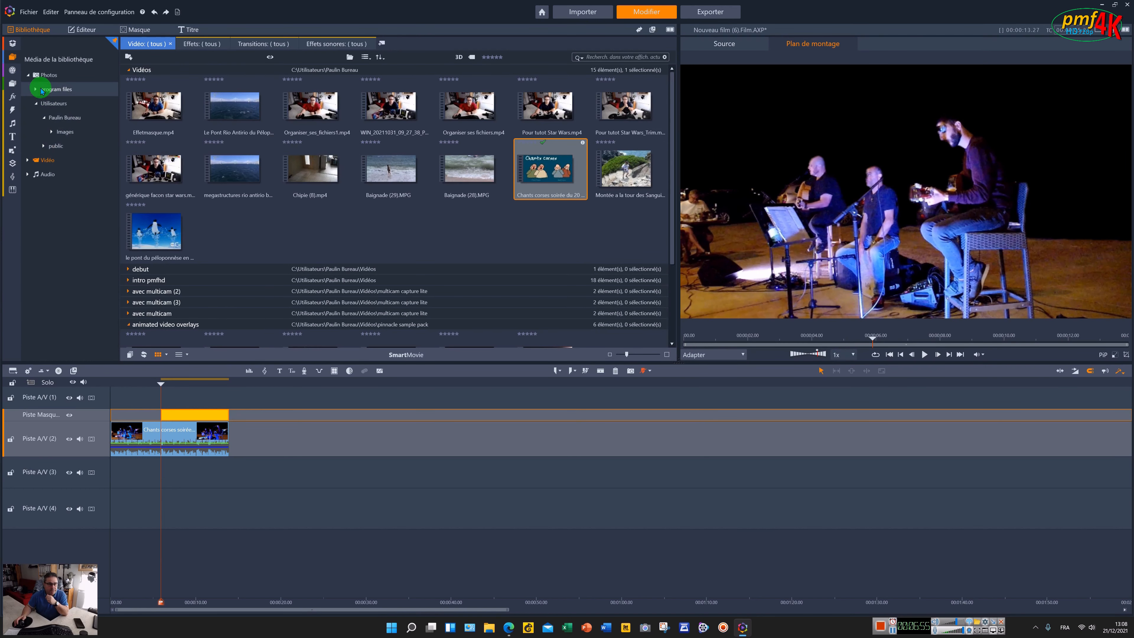
pyautogui.click(28, 75)
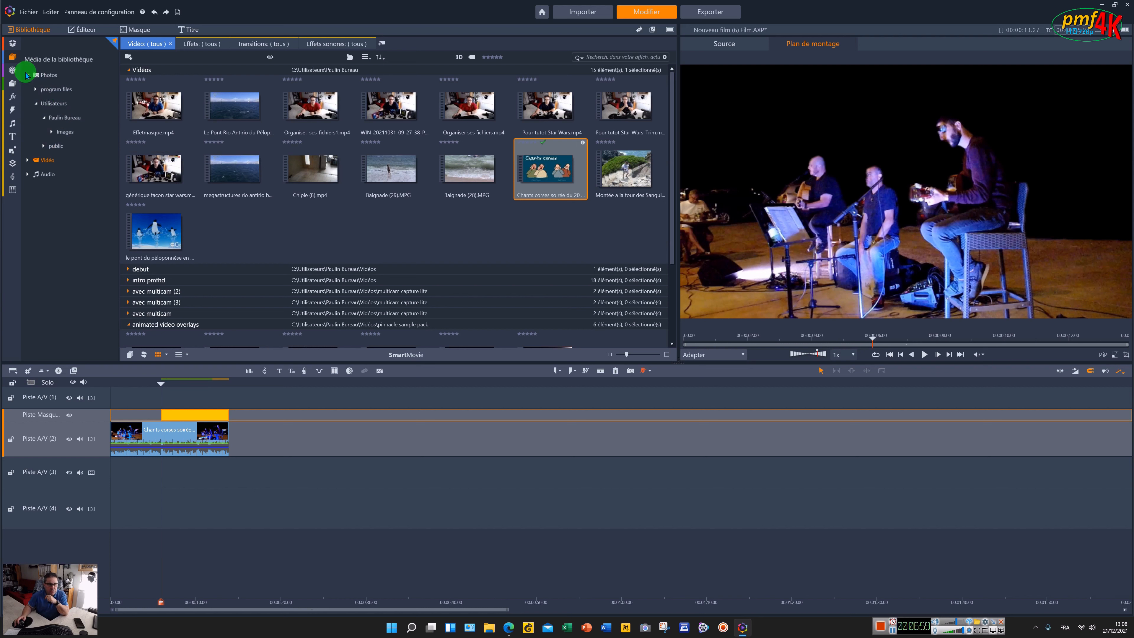
pyautogui.click(66, 132)
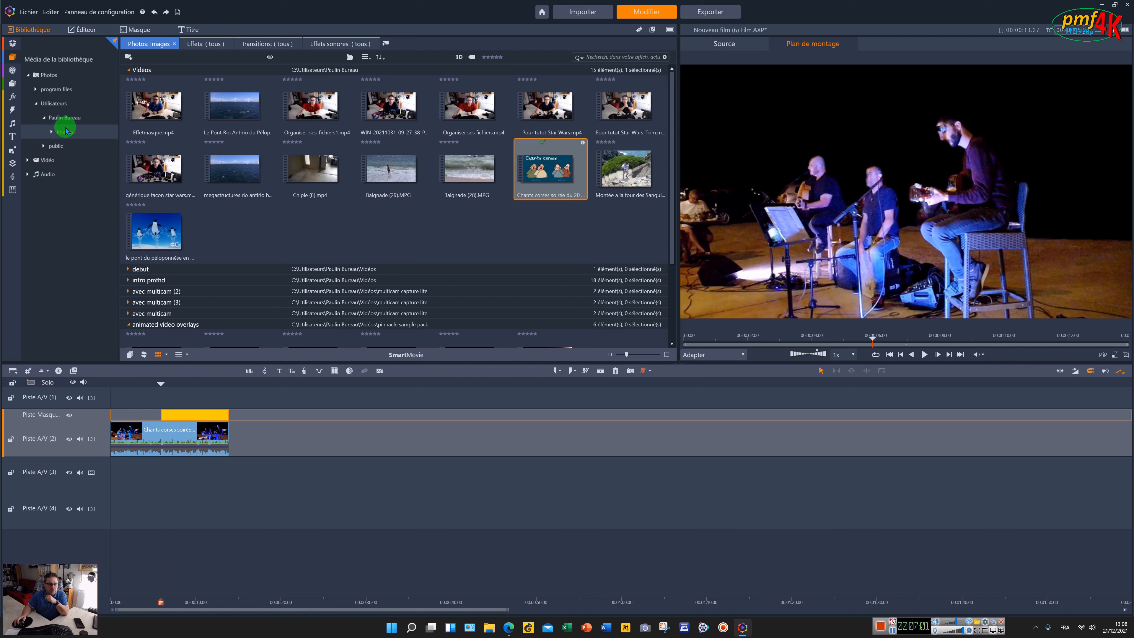
pyautogui.scroll(-5, 521, 205)
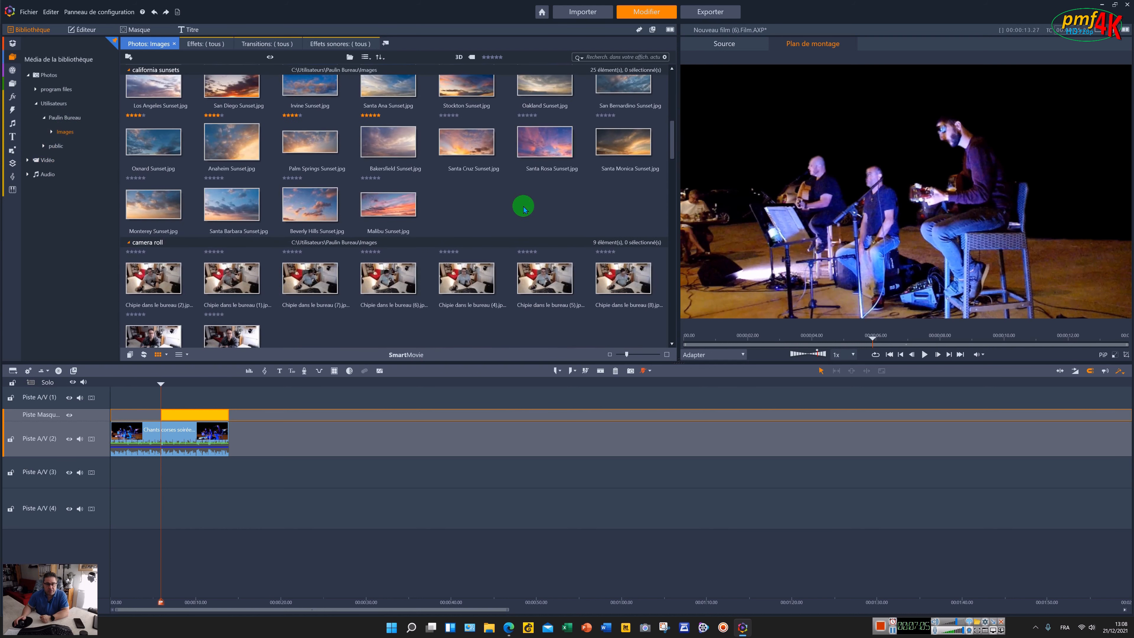
pyautogui.scroll(3, 524, 207)
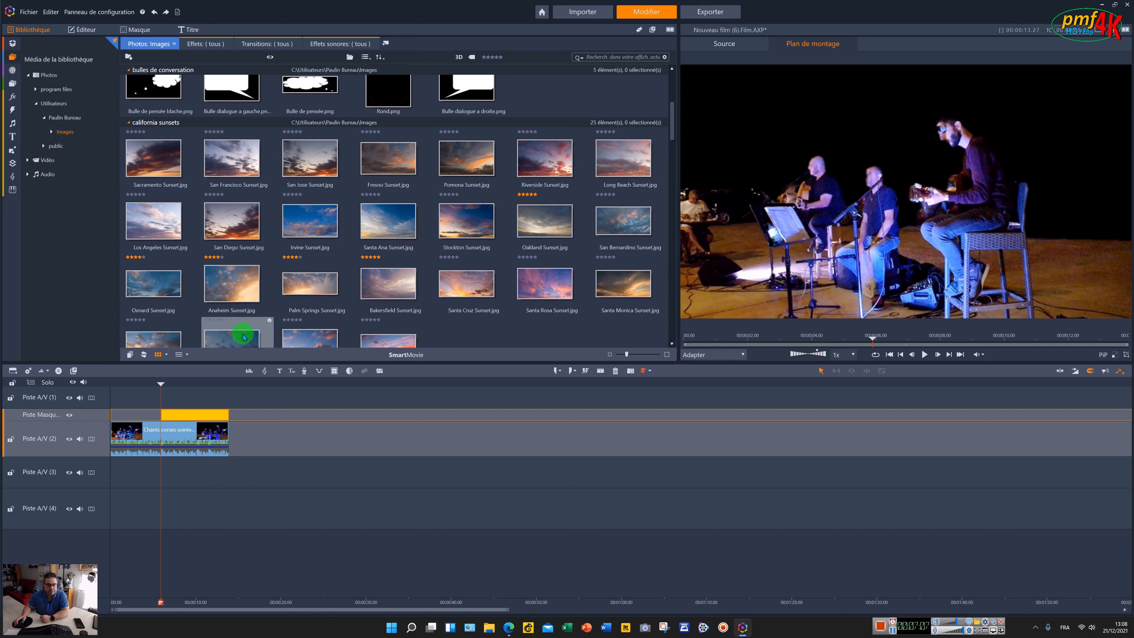
pyautogui.moveTo(304, 228); pyautogui.dragTo(217, 478)
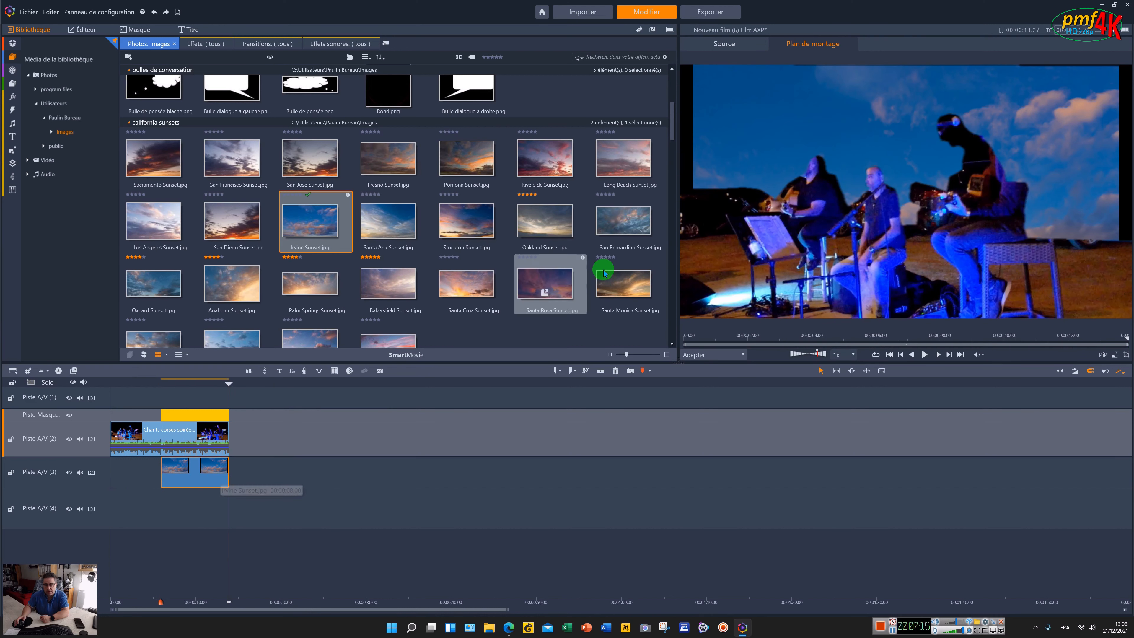
# Set the sunset image's scaling to Remplissage and scrub through the masked section to check the replaced sky
pyautogui.rightClick(185, 473)
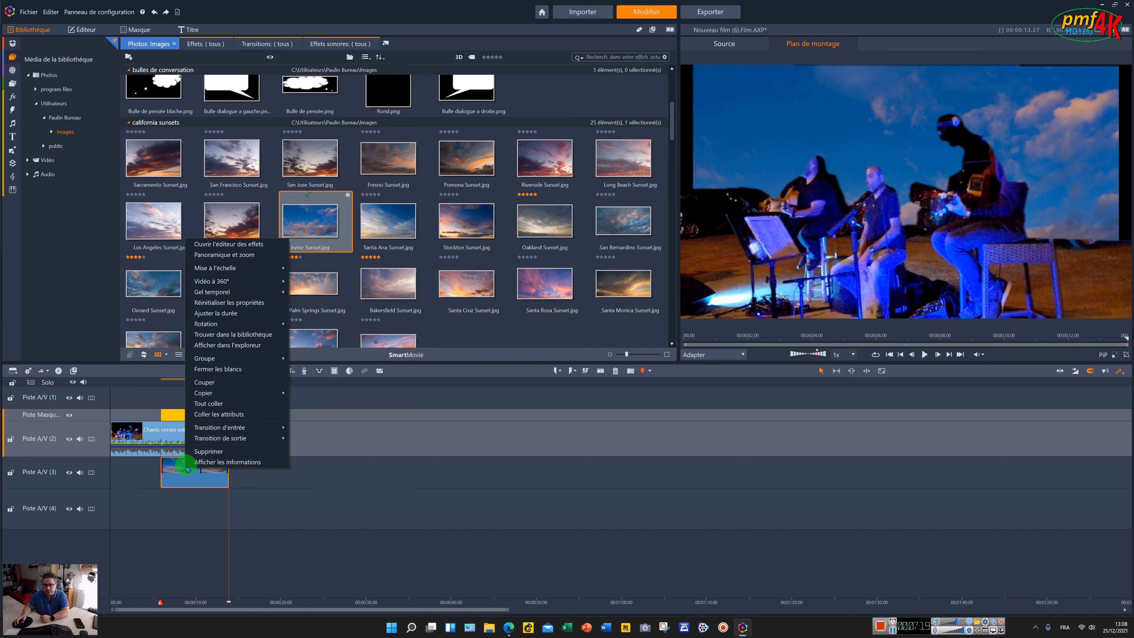
pyautogui.moveTo(216, 268)
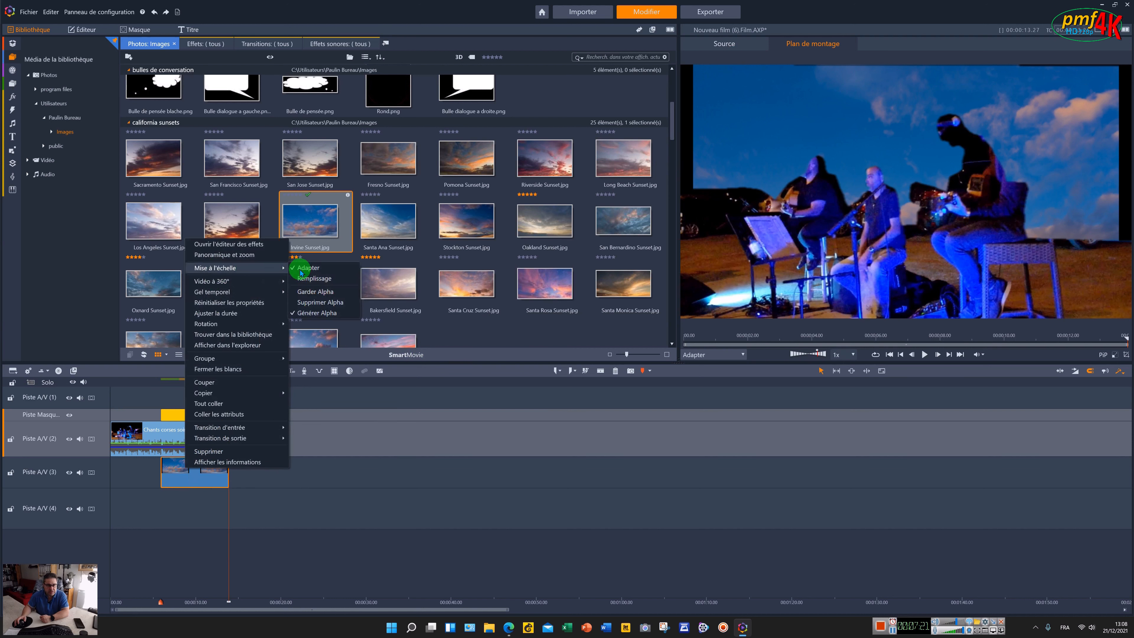
pyautogui.click(323, 279)
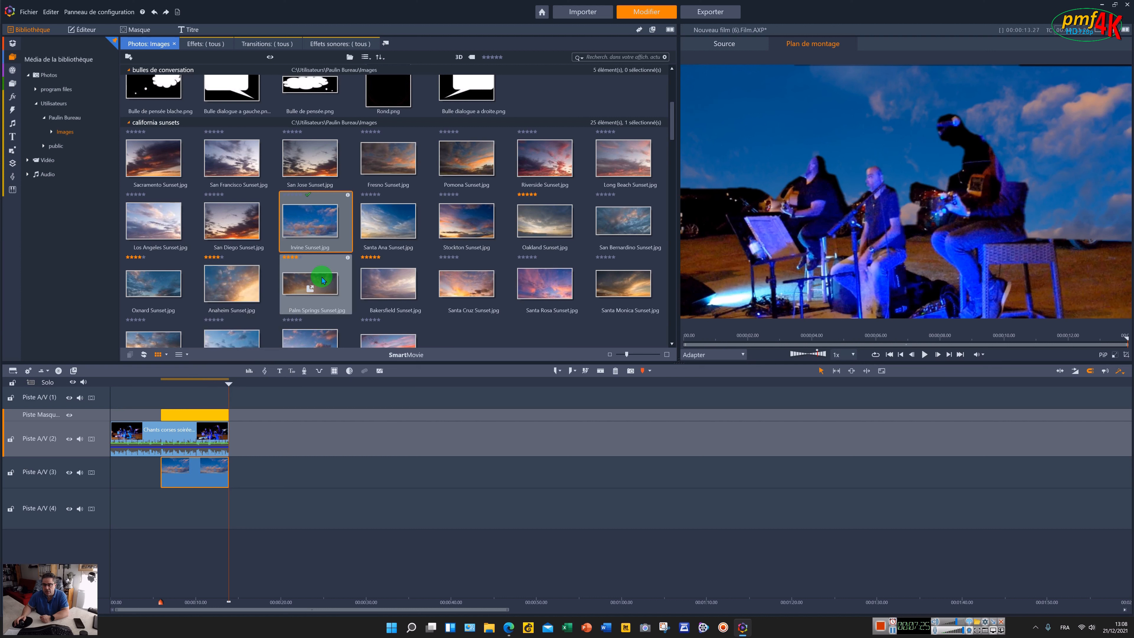
pyautogui.moveTo(324, 285); pyautogui.dragTo(231, 382)
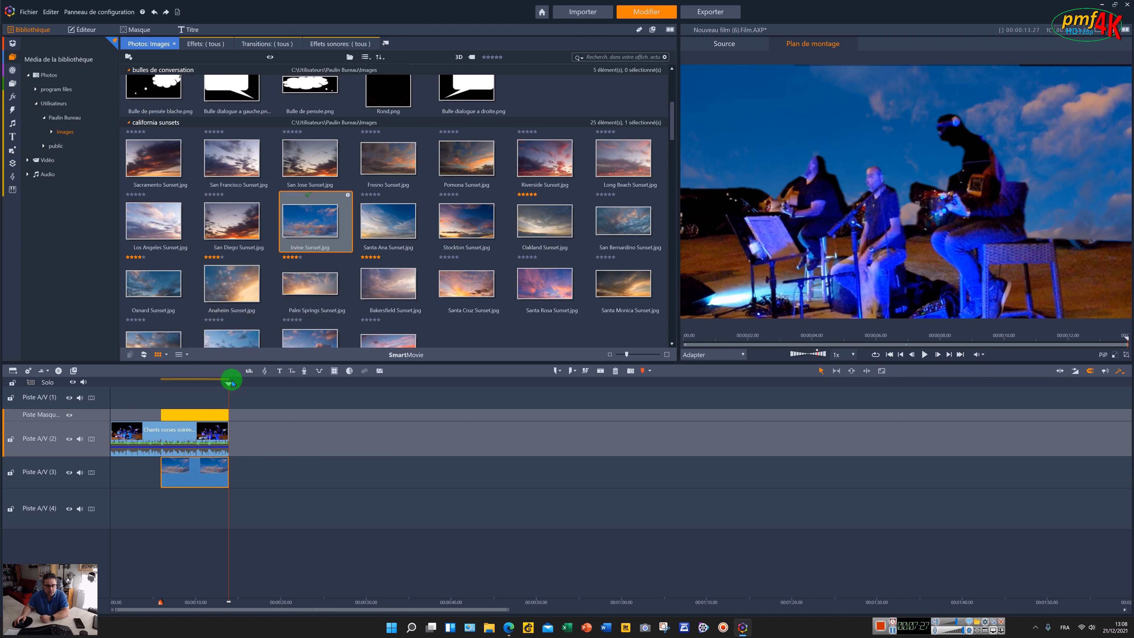
pyautogui.moveTo(199, 384); pyautogui.dragTo(169, 385)
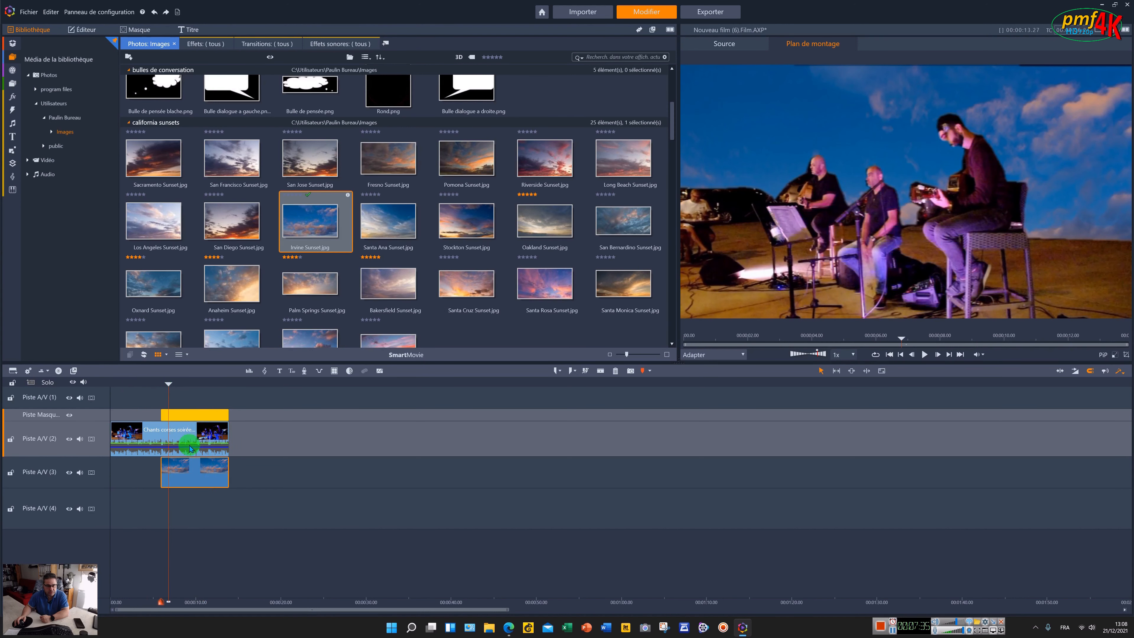
# Replace the sunset image on track A/V (3) with Fireworks Overlays_3.mov from the animated video overlays, aligned with the mask's start
pyautogui.press('Delete')
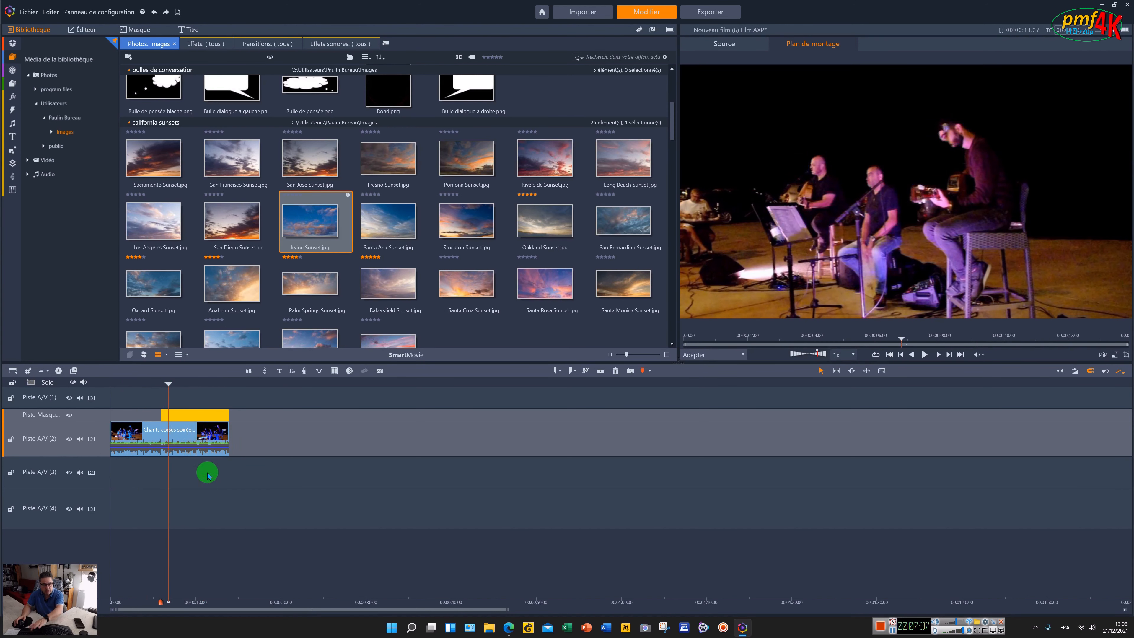
pyautogui.click(28, 160)
pyautogui.scroll(-5, 346, 176)
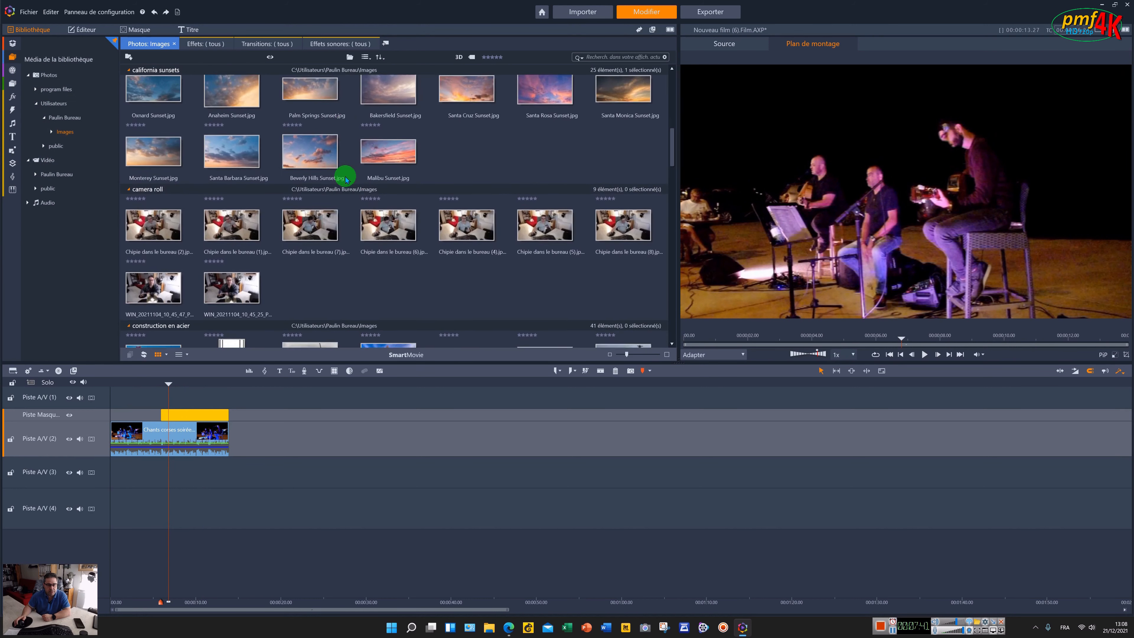
pyautogui.scroll(-8, 345, 178)
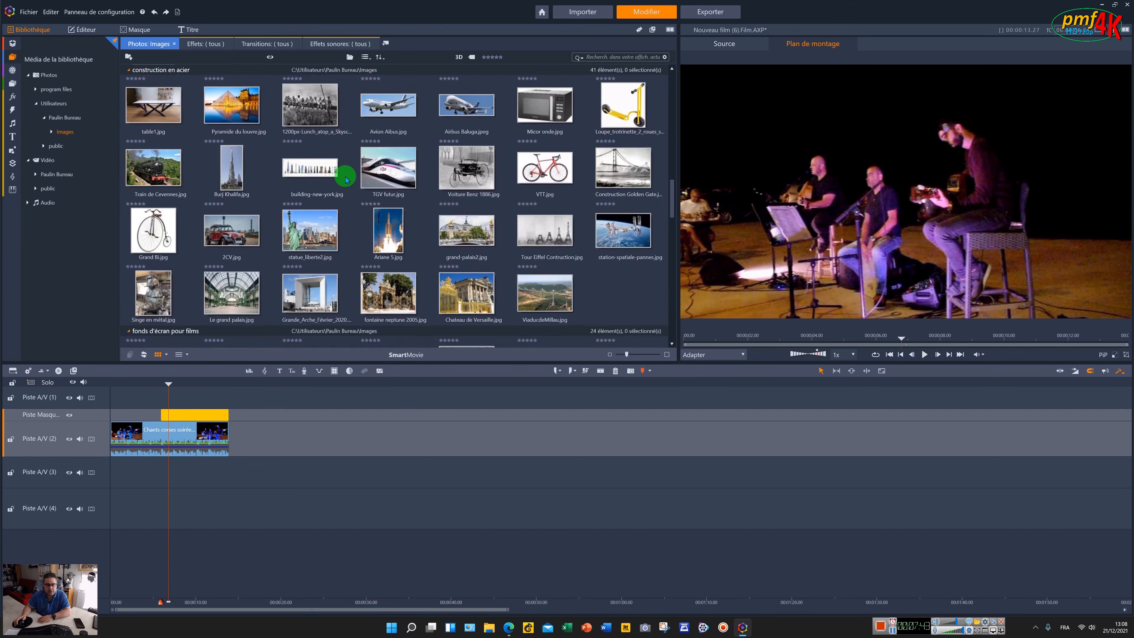
pyautogui.scroll(-4, 346, 178)
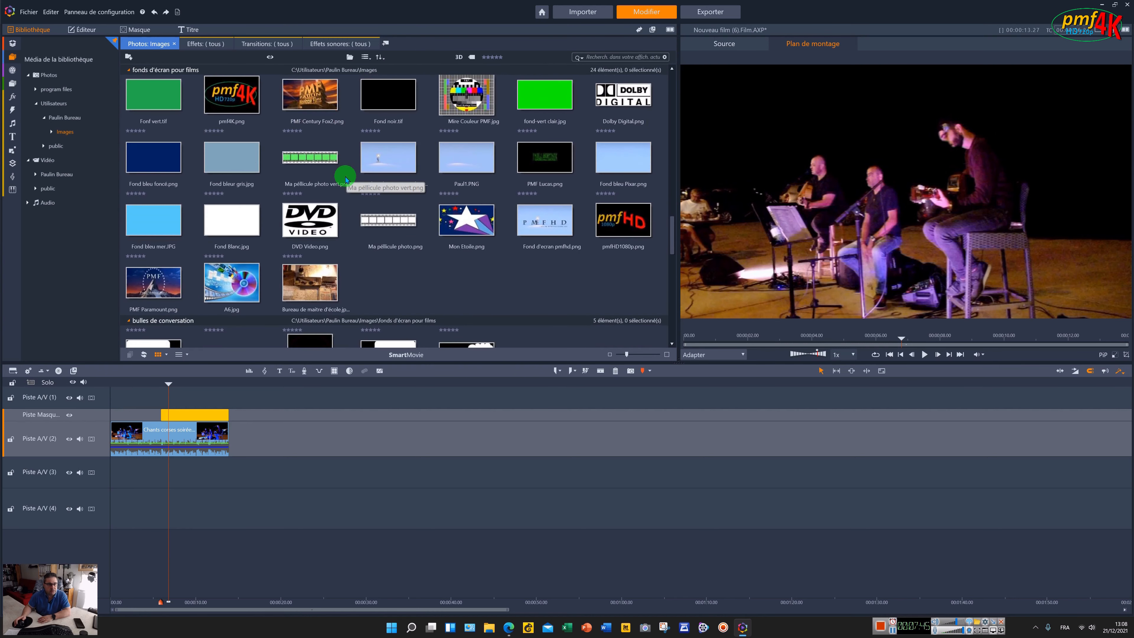
pyautogui.click(47, 176)
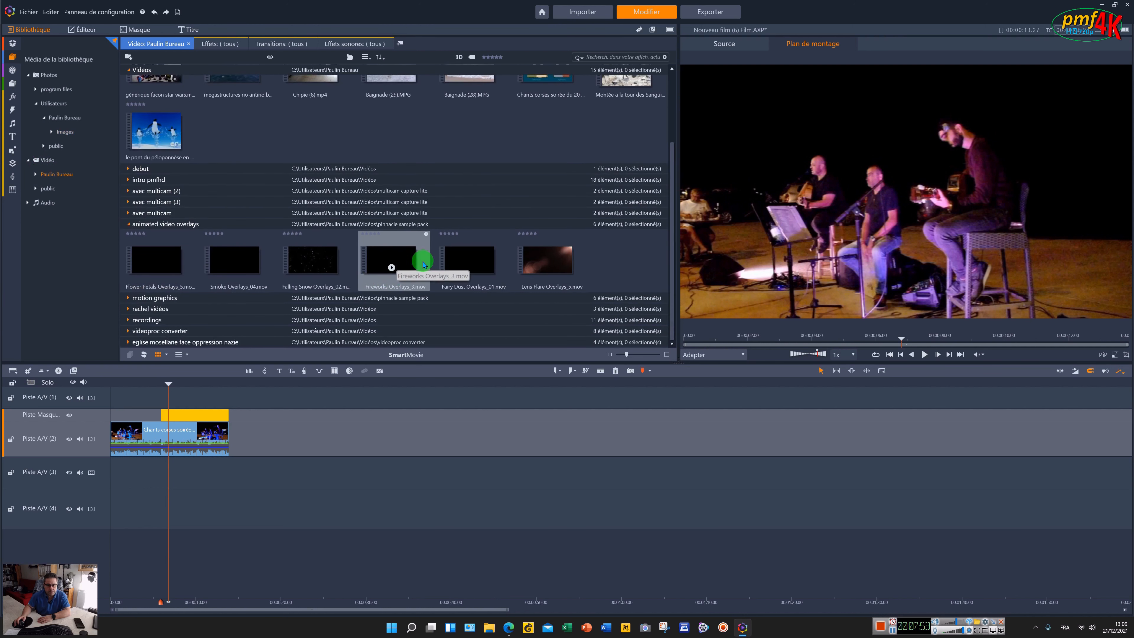
pyautogui.click(470, 268)
pyautogui.click(393, 268)
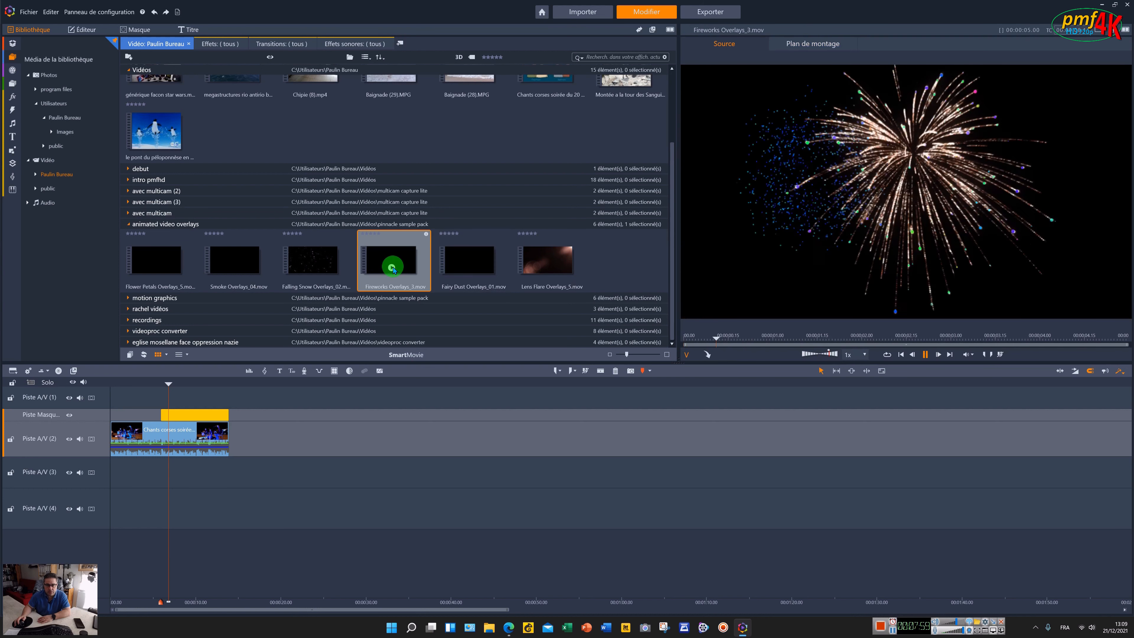
pyautogui.moveTo(393, 268); pyautogui.dragTo(256, 421)
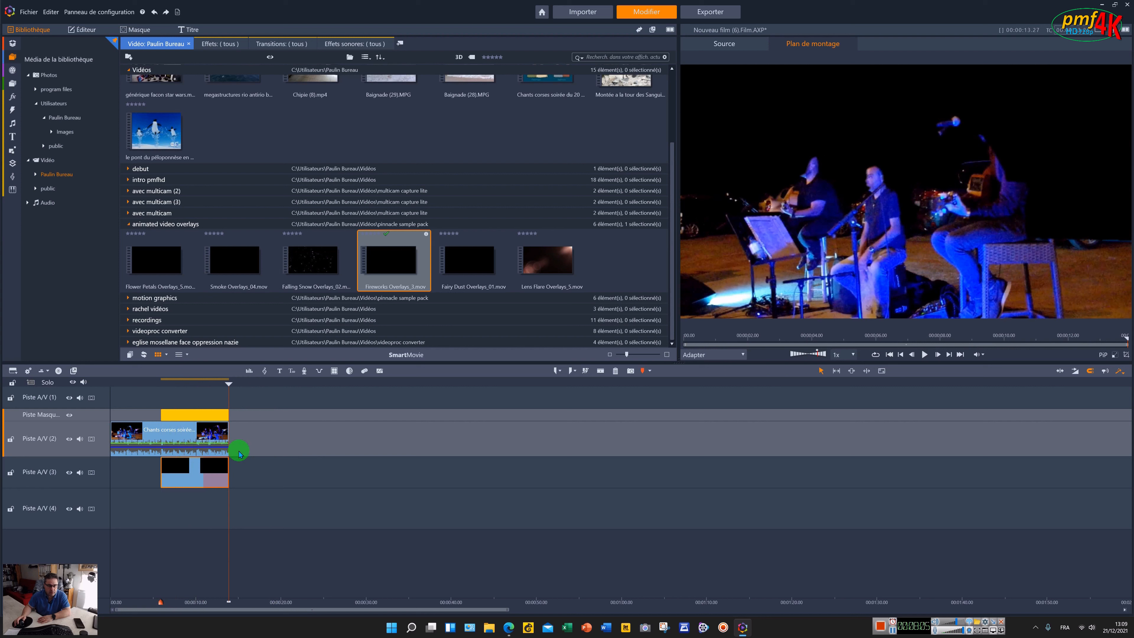
# Trim the overextended end off the fireworks clip, and split the concert clip at that point and delete its remainder
pyautogui.moveTo(221, 470); pyautogui.dragTo(207, 471)
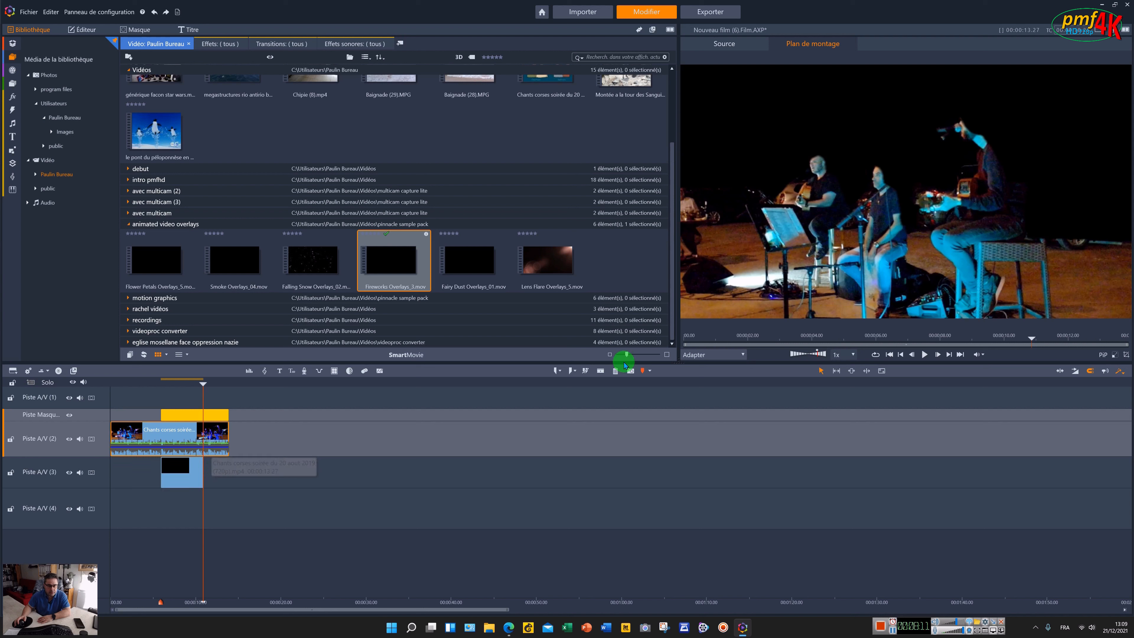
pyautogui.click(600, 372)
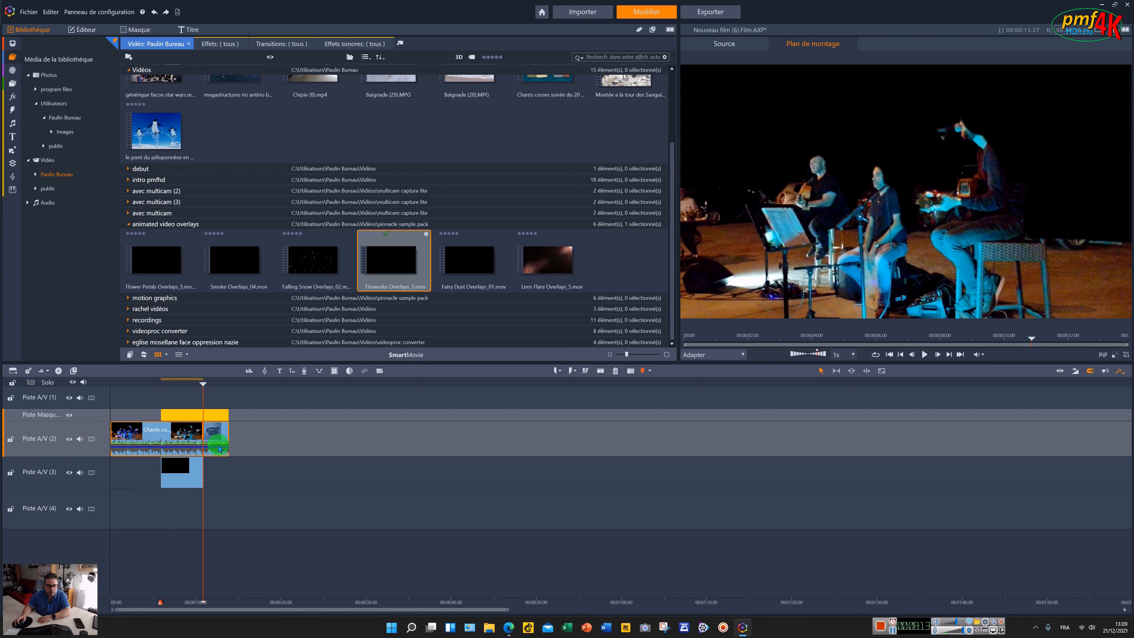
pyautogui.press('Delete')
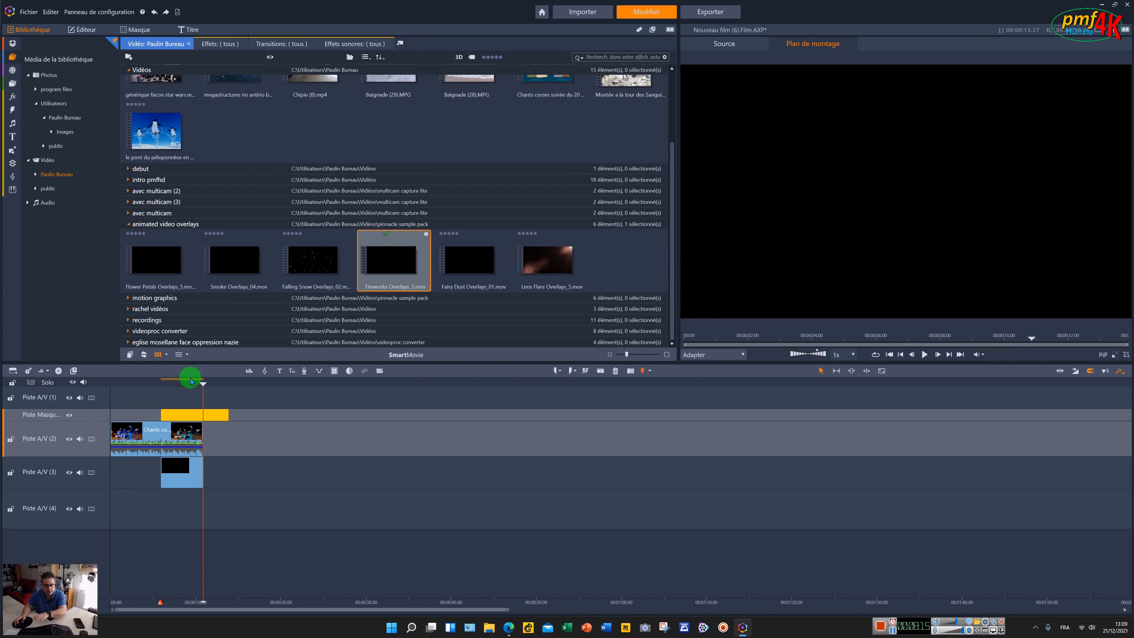
# Play back the masked concert section and scrub back to a frame with fireworks behind the musicians
pyautogui.moveTo(202, 383); pyautogui.dragTo(148, 383)
pyautogui.click(944, 355)
pyautogui.click(923, 355)
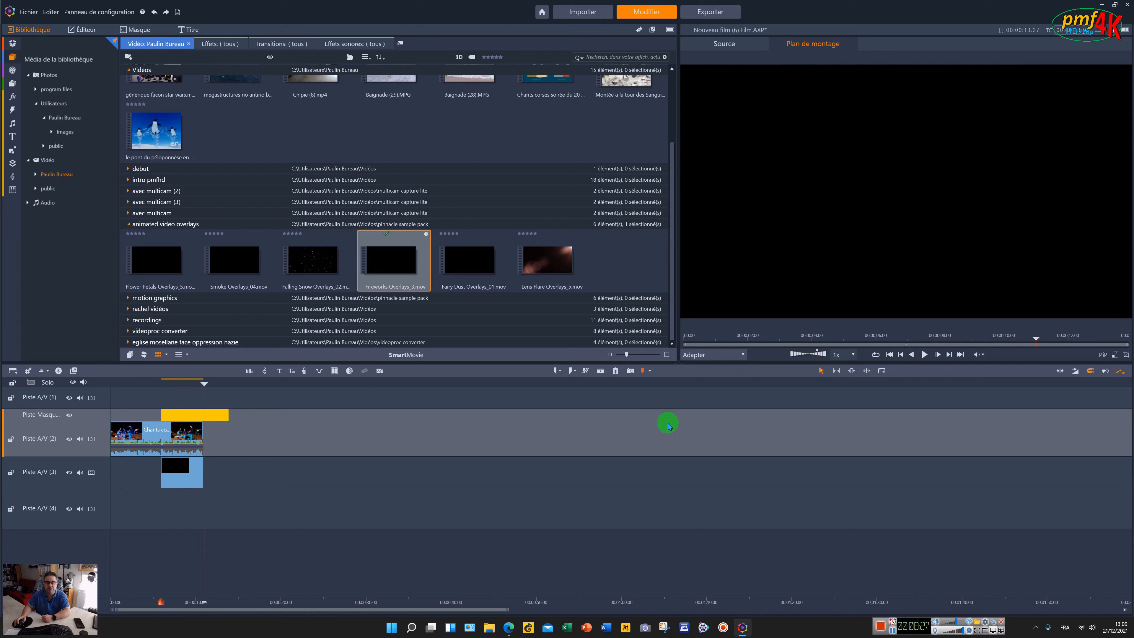
pyautogui.moveTo(201, 385)
pyautogui.mouseDown()
pyautogui.moveTo(149, 386)
pyautogui.moveTo(186, 385)
pyautogui.mouseUp()
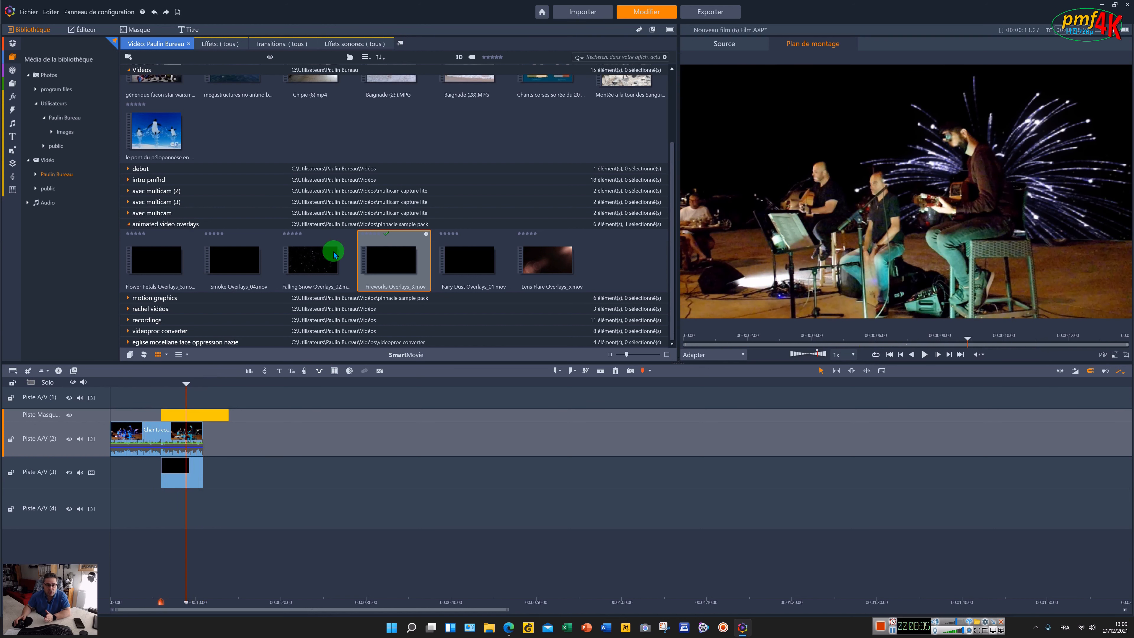
# Place the camera roll photo Chipie dans le bureau (2) on track A/V (4), starting at about 23 seconds
pyautogui.moveTo(673, 161); pyautogui.dragTo(671, 101)
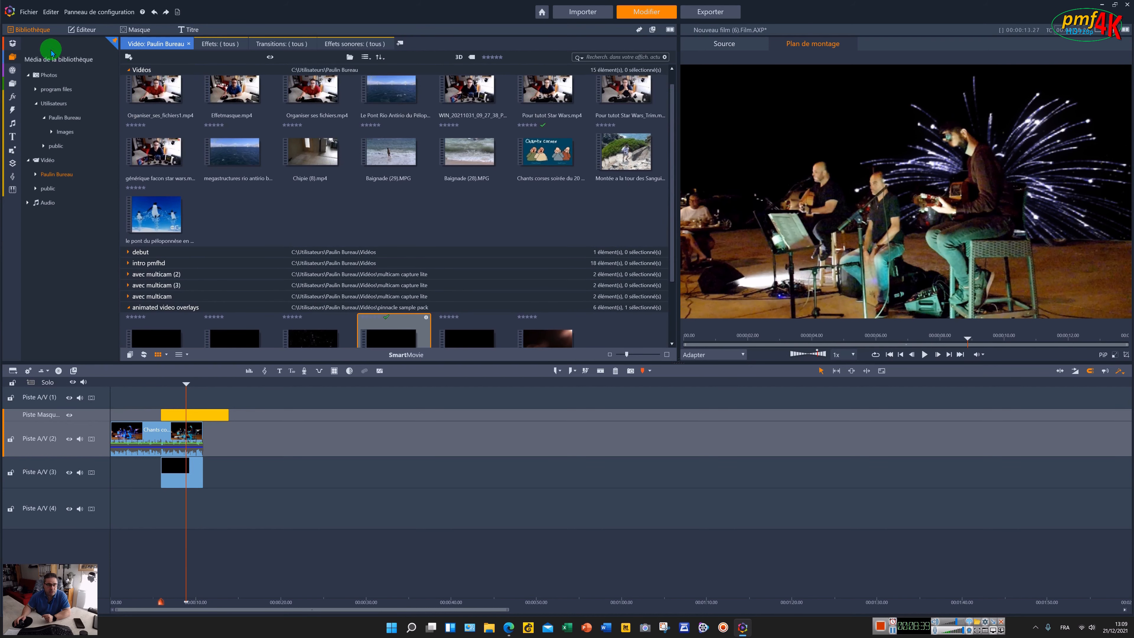
pyautogui.click(43, 75)
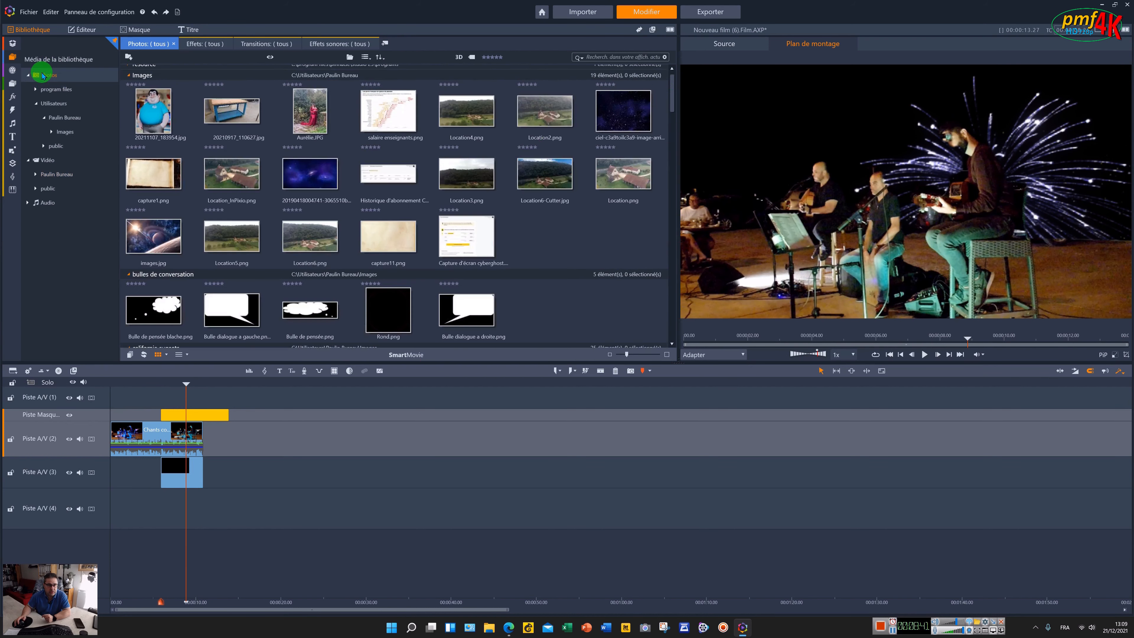
pyautogui.scroll(-2, 552, 221)
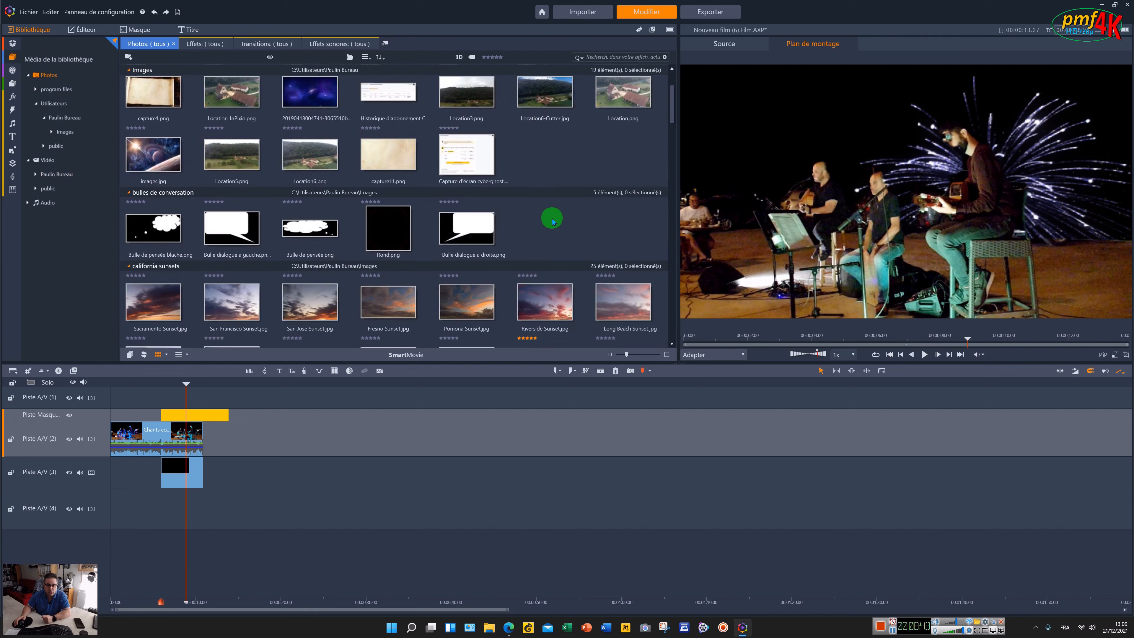
pyautogui.scroll(-2, 552, 221)
pyautogui.scroll(5, 552, 219)
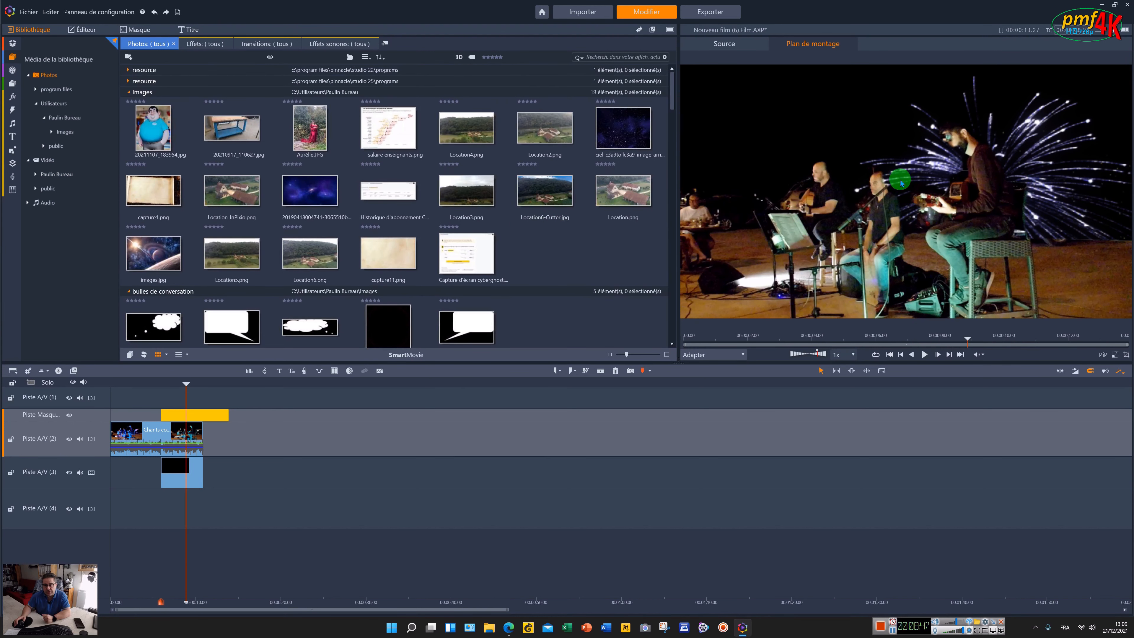
pyautogui.scroll(-15, 564, 254)
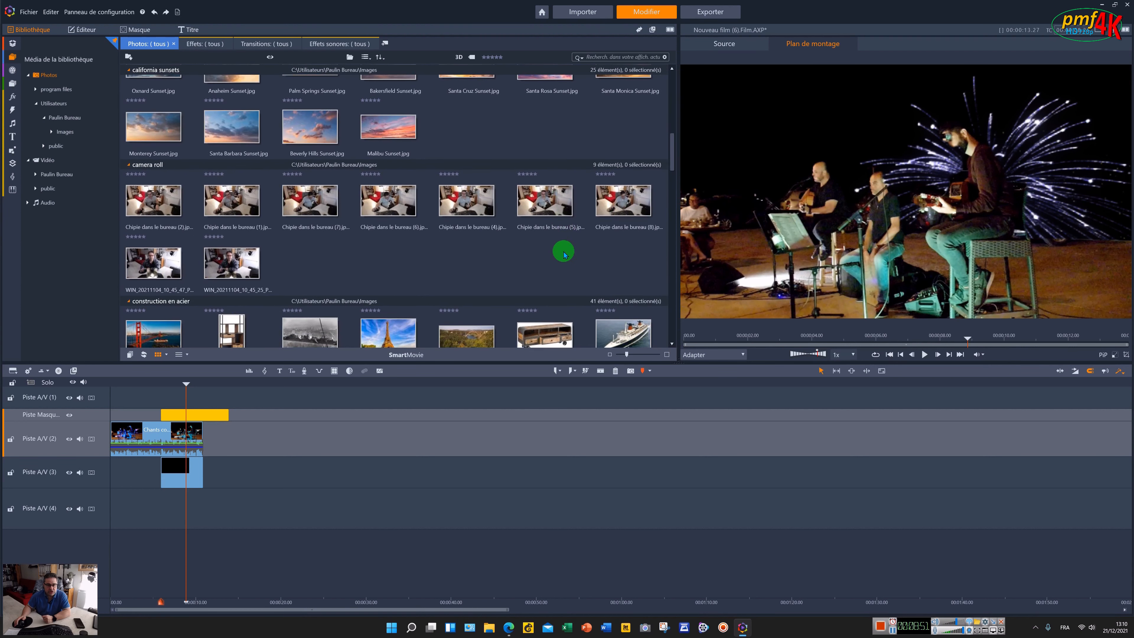
pyautogui.scroll(-3, 565, 254)
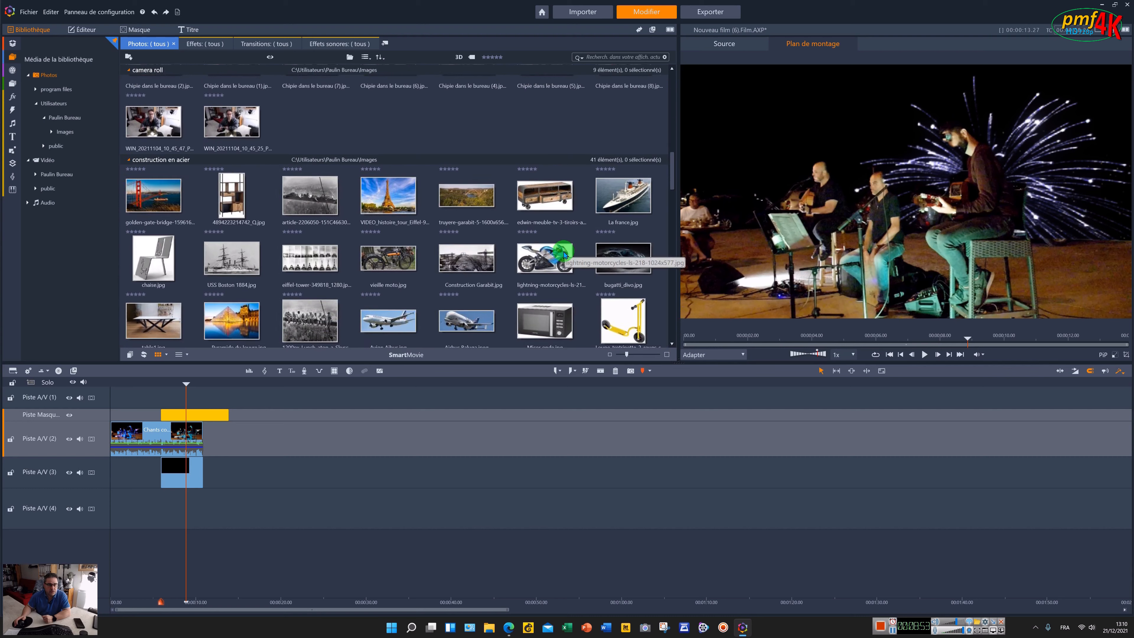
pyautogui.scroll(3, 560, 250)
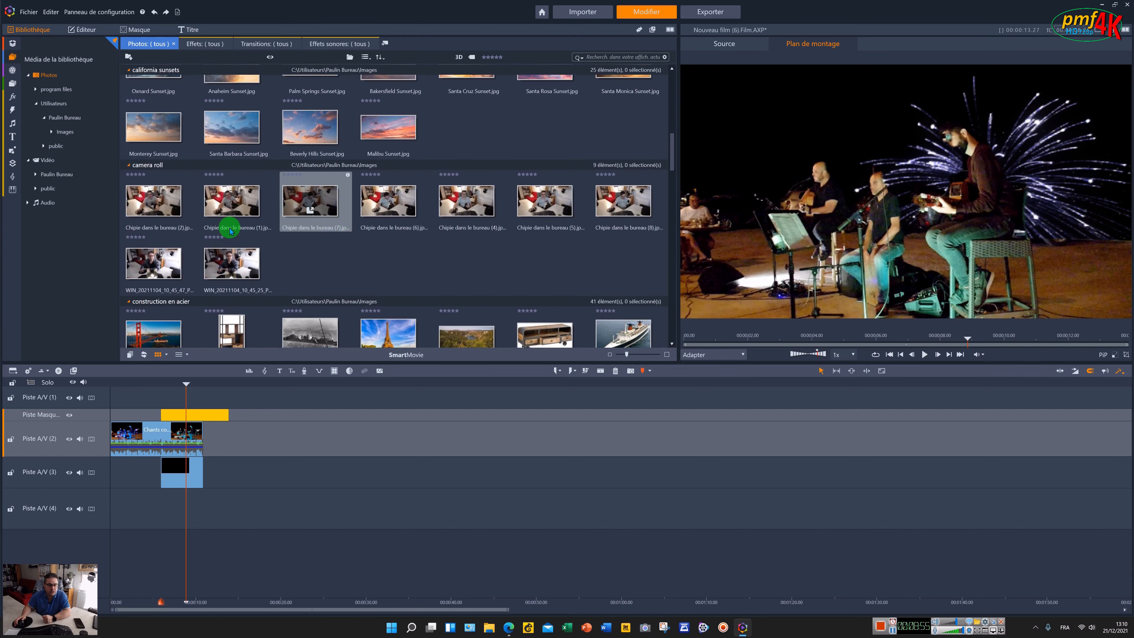
pyautogui.moveTo(158, 198); pyautogui.dragTo(372, 507)
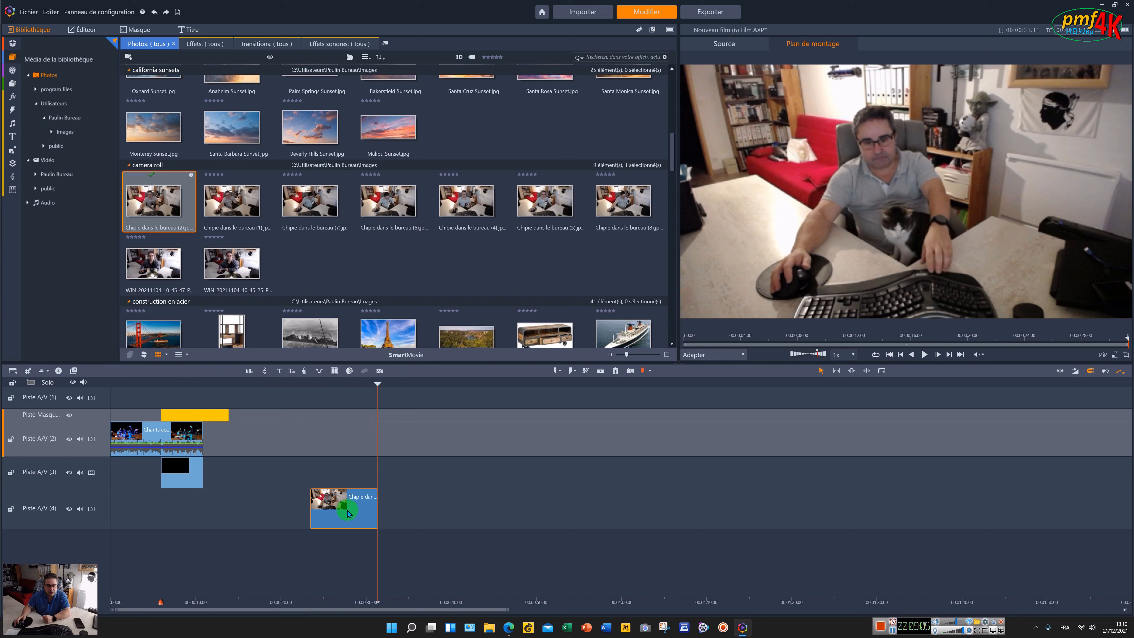
# Insert a new track below track A/V (4) and add a mask track to A/V (4)
pyautogui.rightClick(96, 517)
pyautogui.moveTo(112, 521)
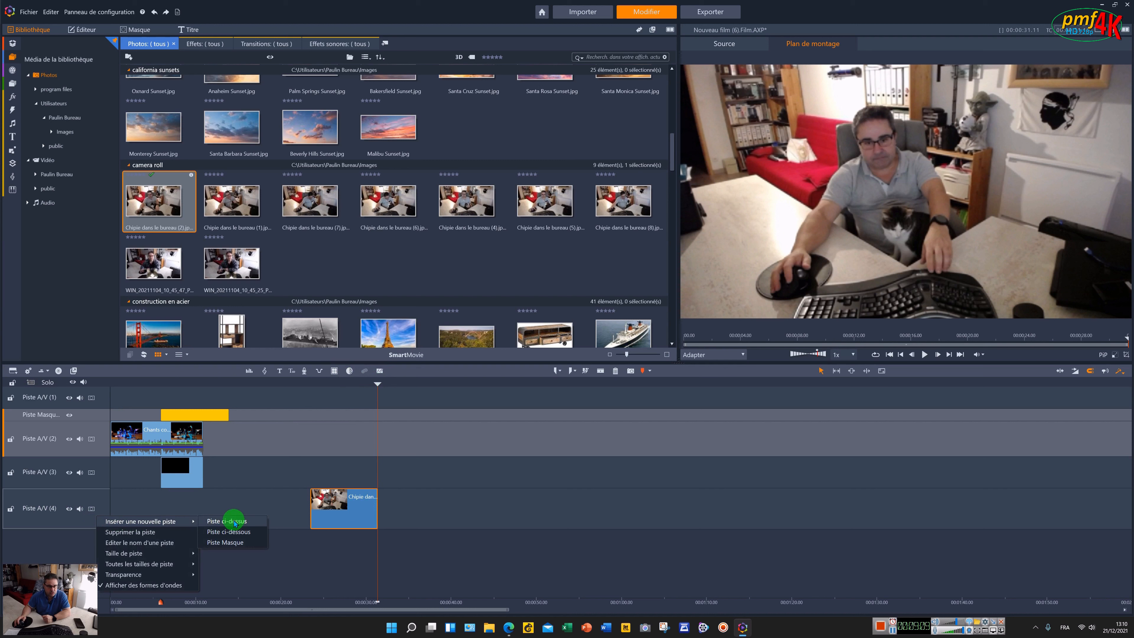
pyautogui.click(228, 531)
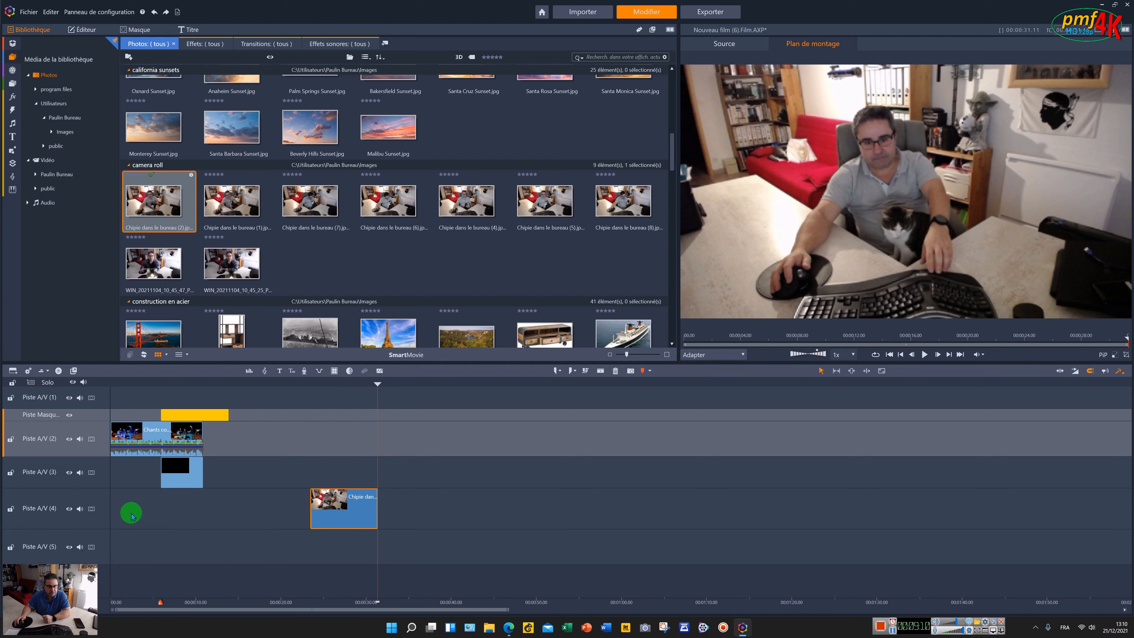
pyautogui.rightClick(100, 517)
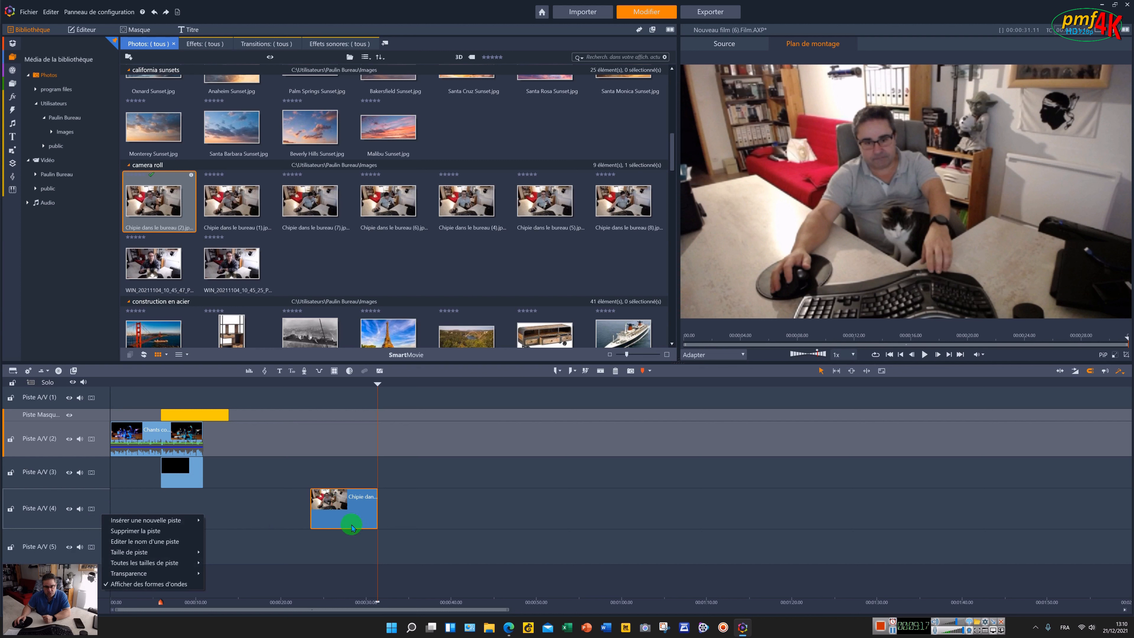
pyautogui.click(91, 510)
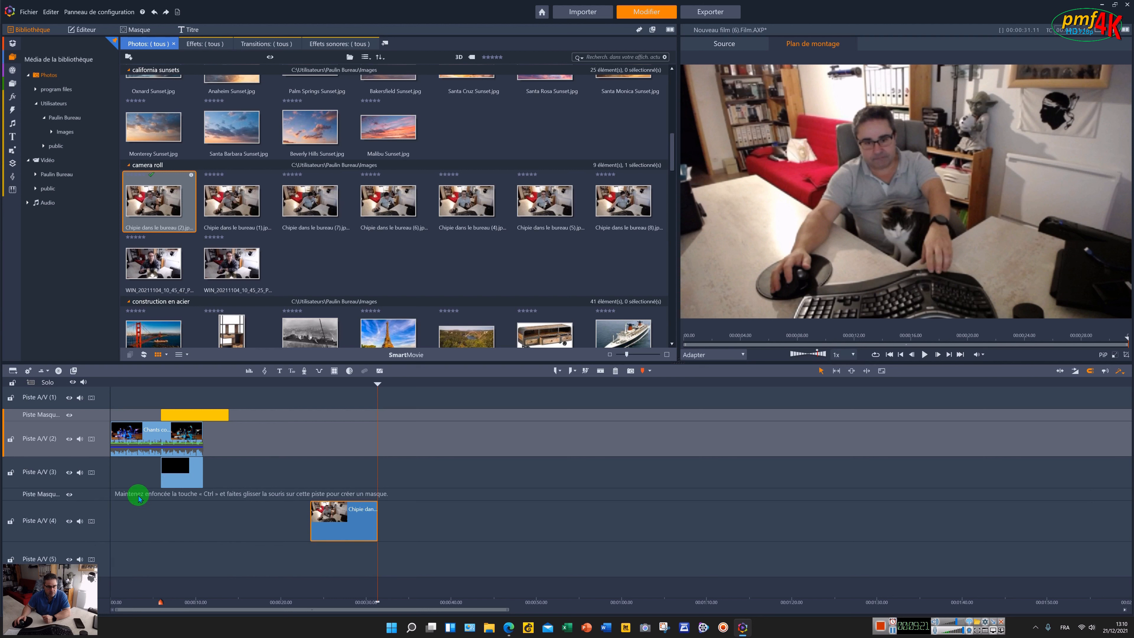
# Create a shape mask spanning the whole office photo on the mask track of A/V (4), with the playhead at the photo's start
pyautogui.moveTo(374, 383); pyautogui.dragTo(311, 384)
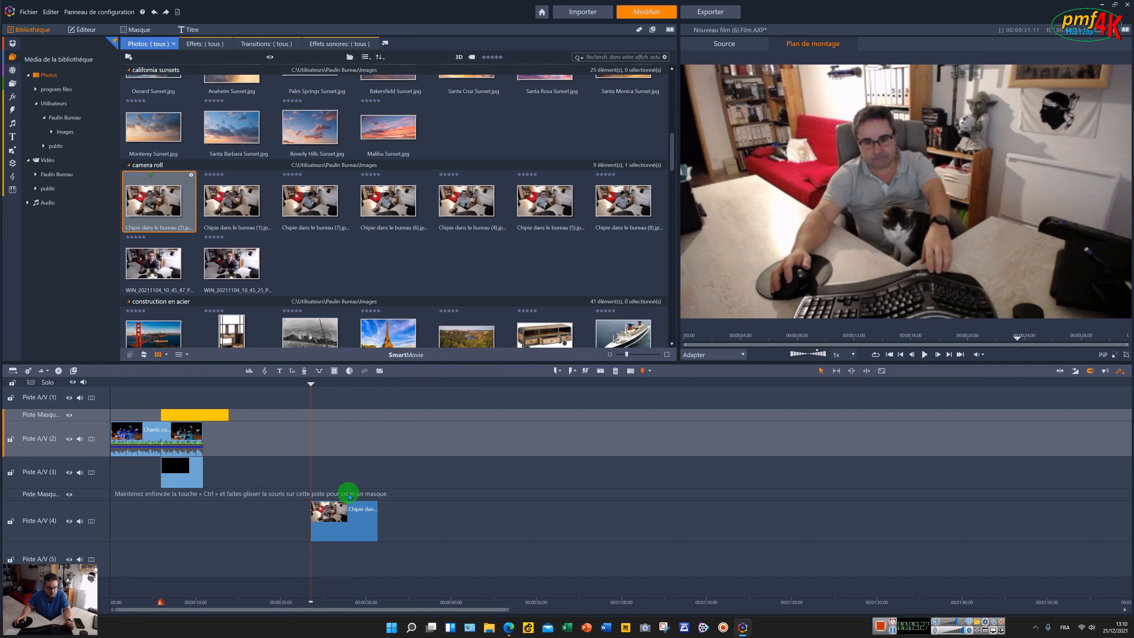
pyautogui.moveTo(348, 494); pyautogui.dragTo(349, 493)
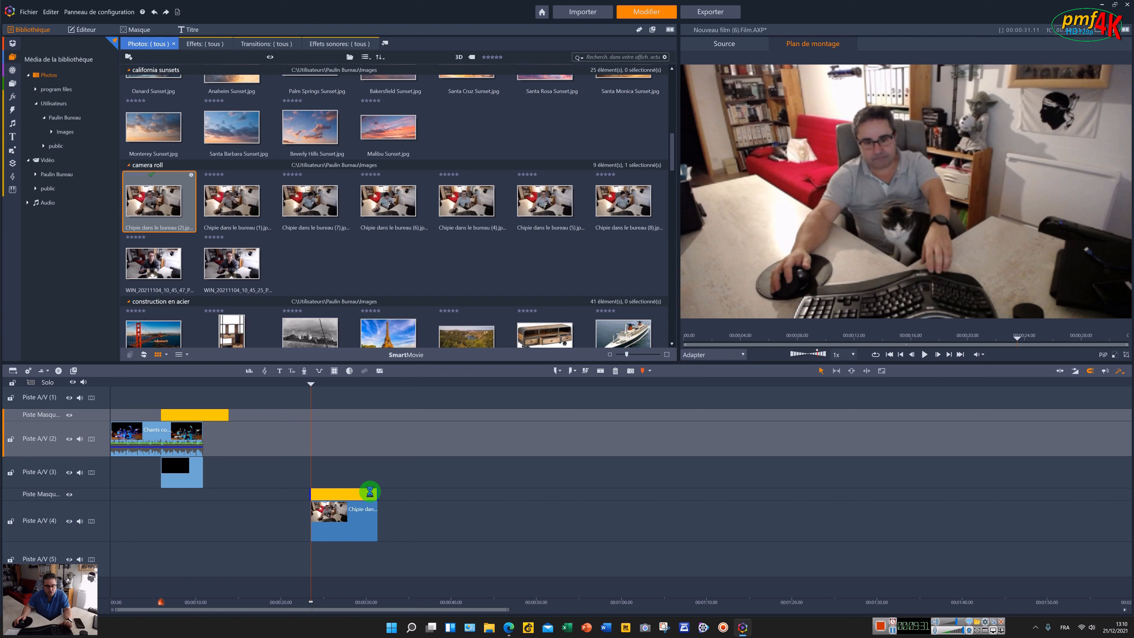
pyautogui.click(125, 134)
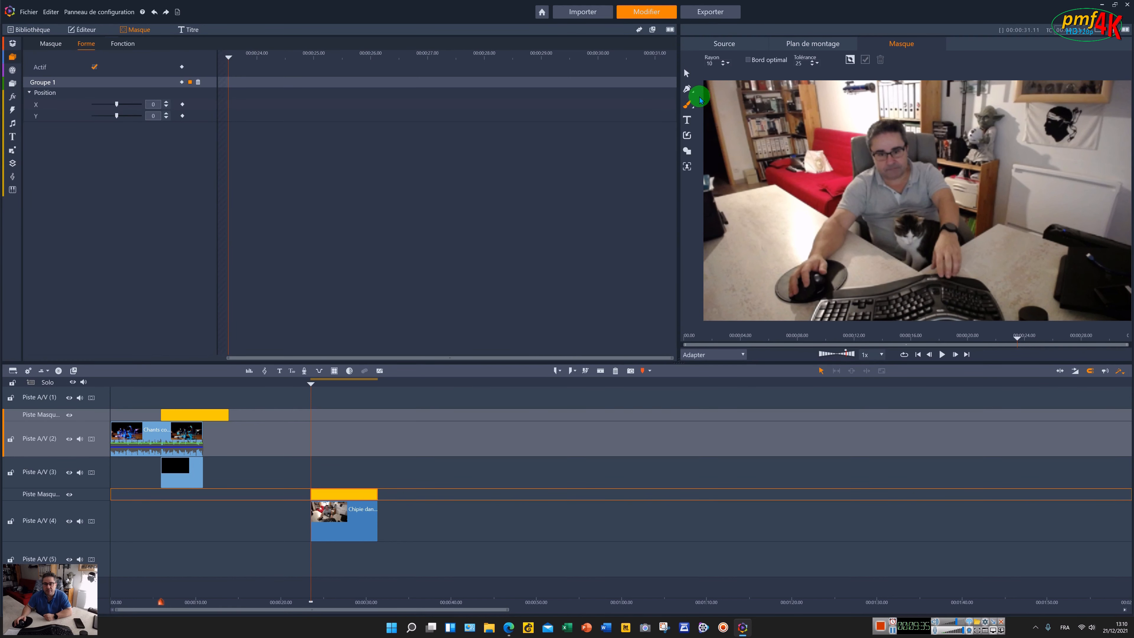
# Start a Pen tool mask outline at the photo's left edge, following the desk's back edge and the man's arm up to his shoulder
pyautogui.click(690, 90)
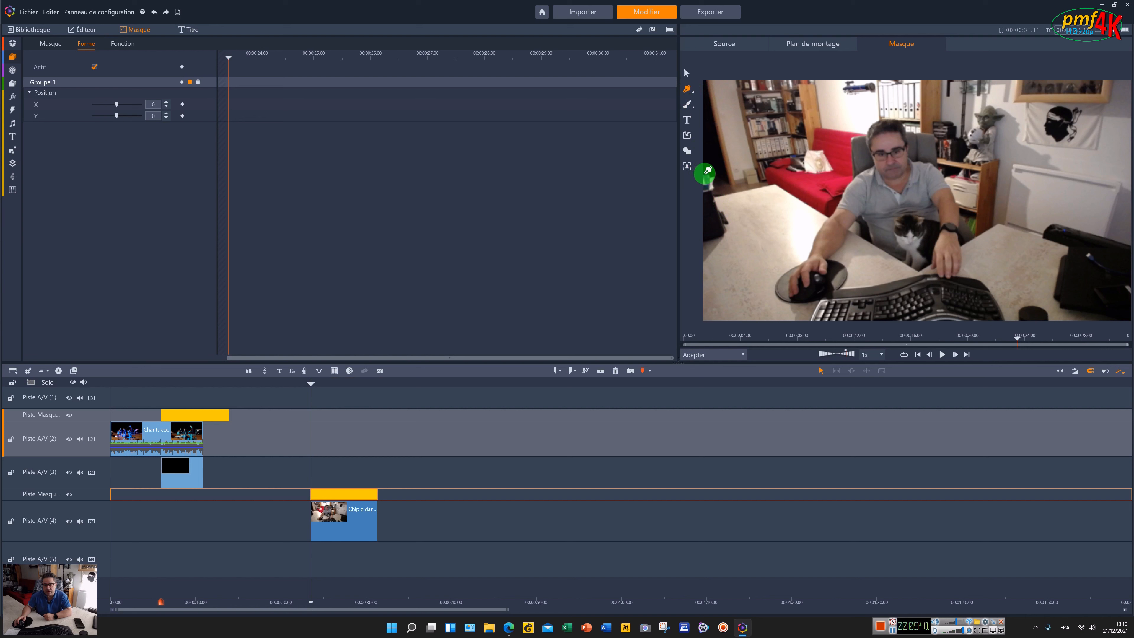
pyautogui.click(706, 175)
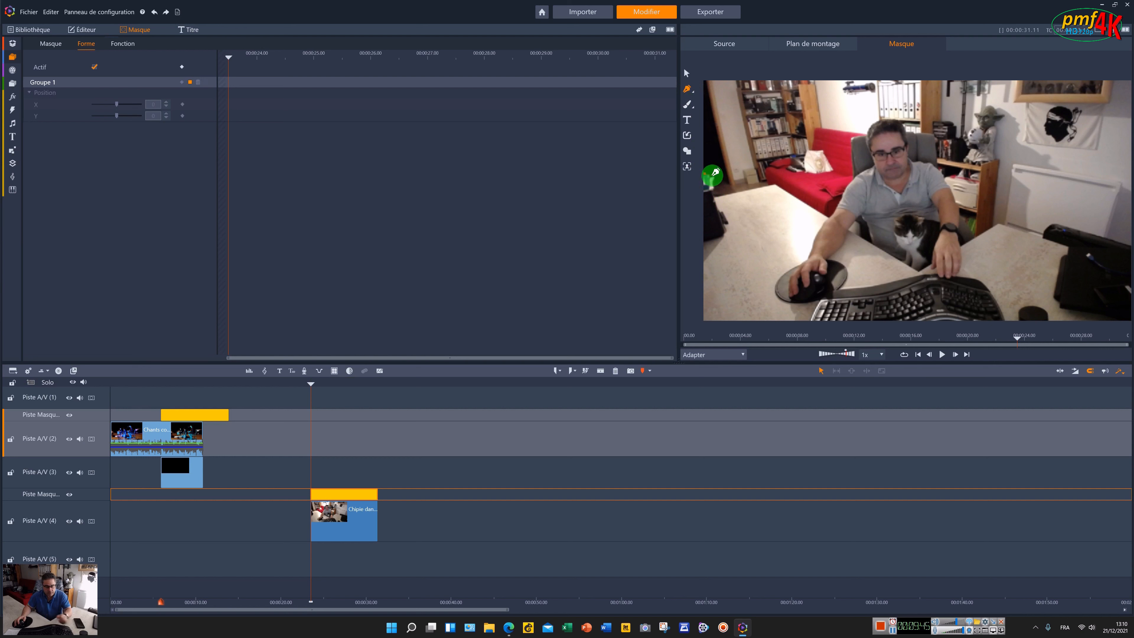
pyautogui.press('b')
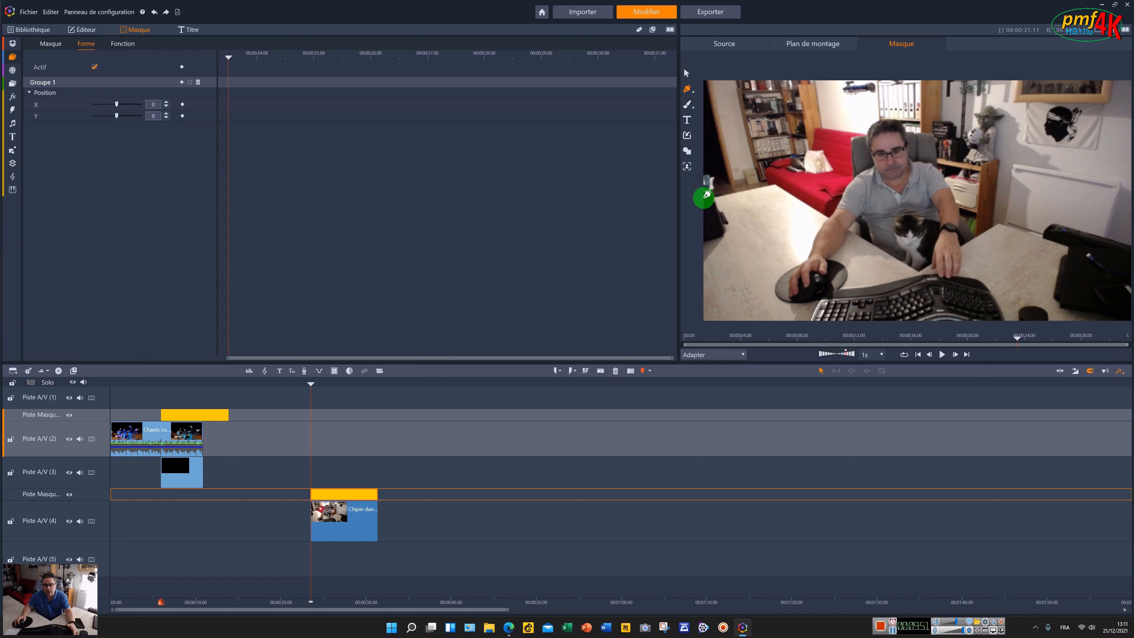
pyautogui.click(704, 197)
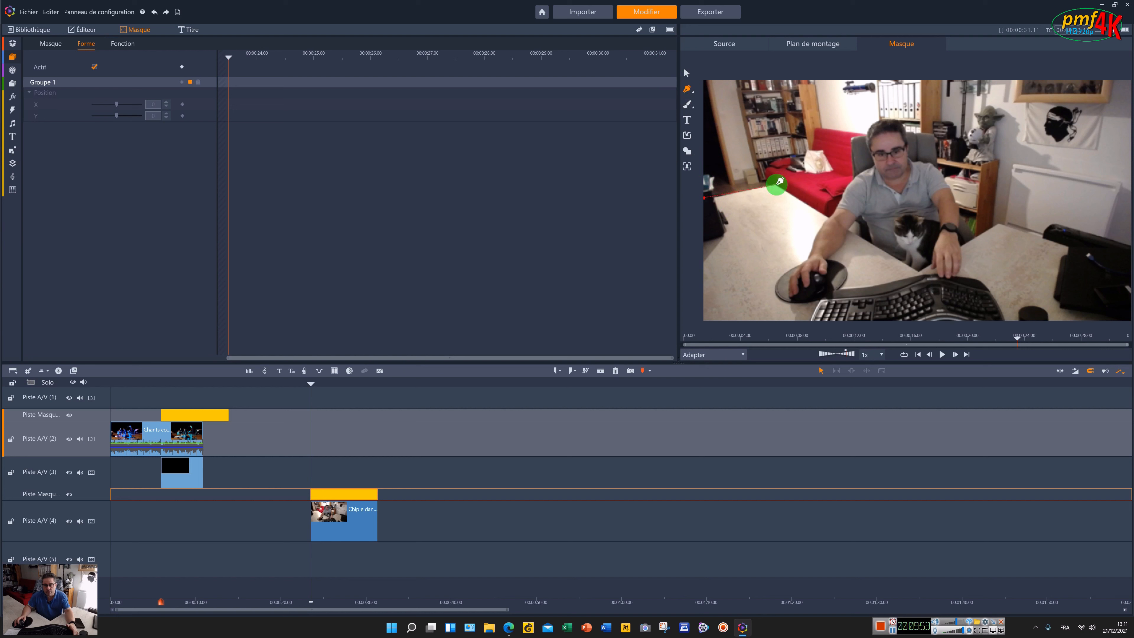
pyautogui.click(775, 184)
pyautogui.click(855, 176)
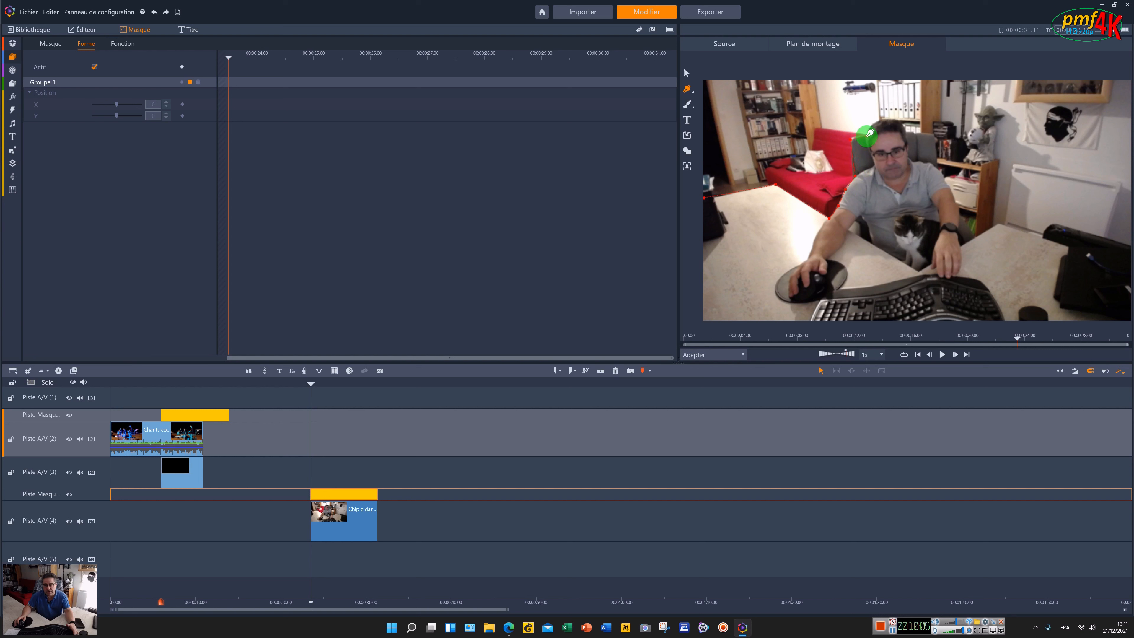
# Continue the Pen tool outline over the top of the man's head and down the other side of his face
pyautogui.click(867, 136)
pyautogui.click(873, 125)
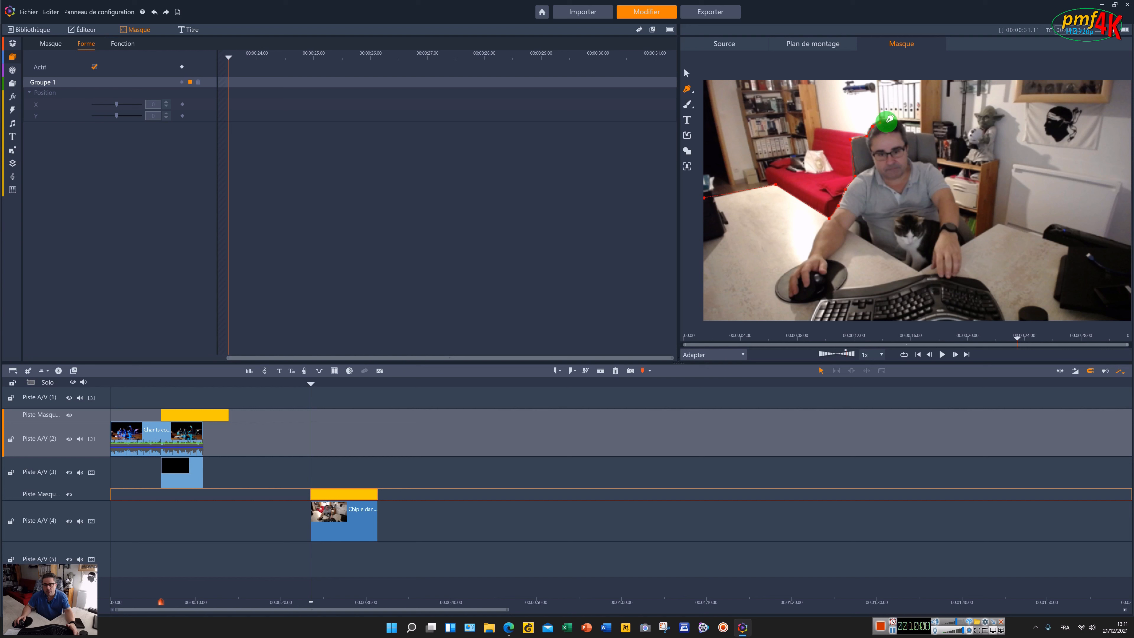
pyautogui.click(903, 128)
pyautogui.click(906, 134)
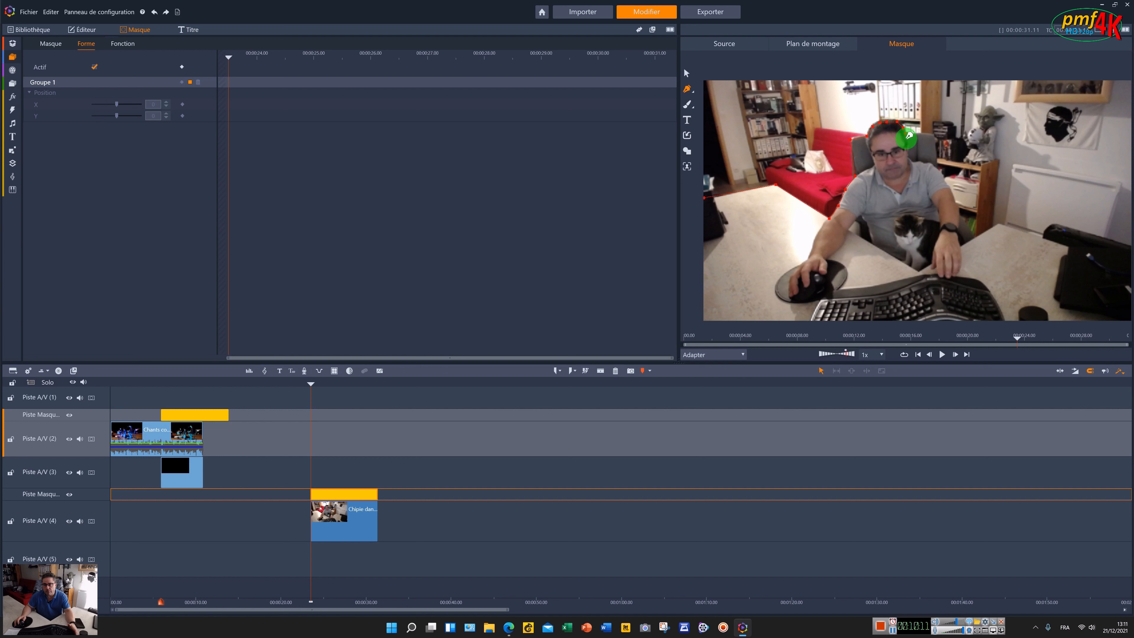
pyautogui.click(906, 144)
pyautogui.click(906, 155)
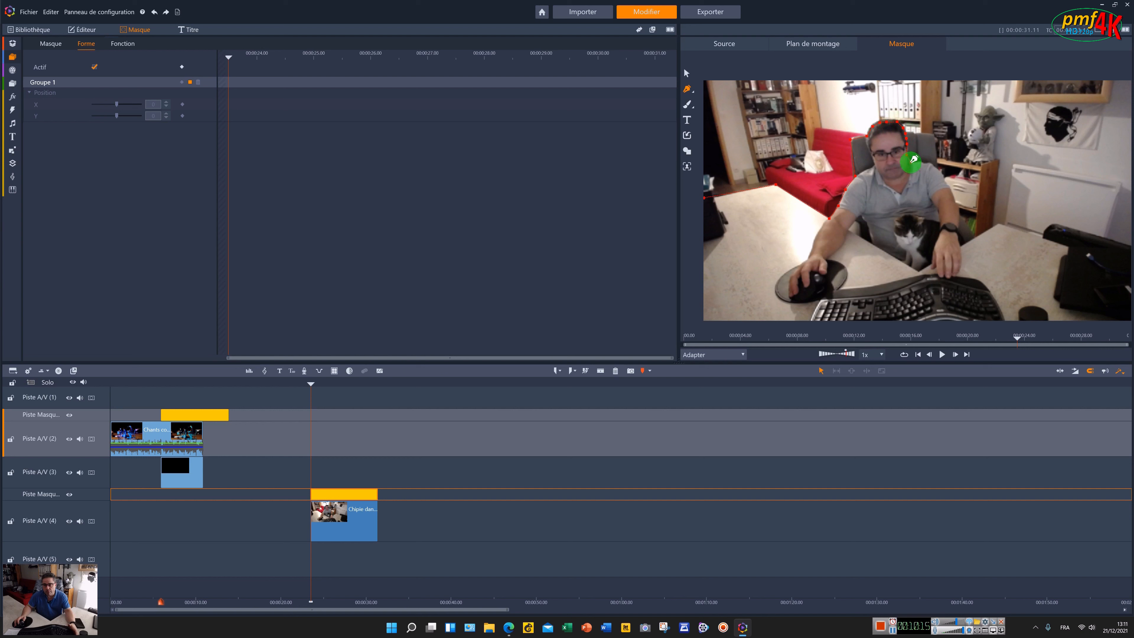